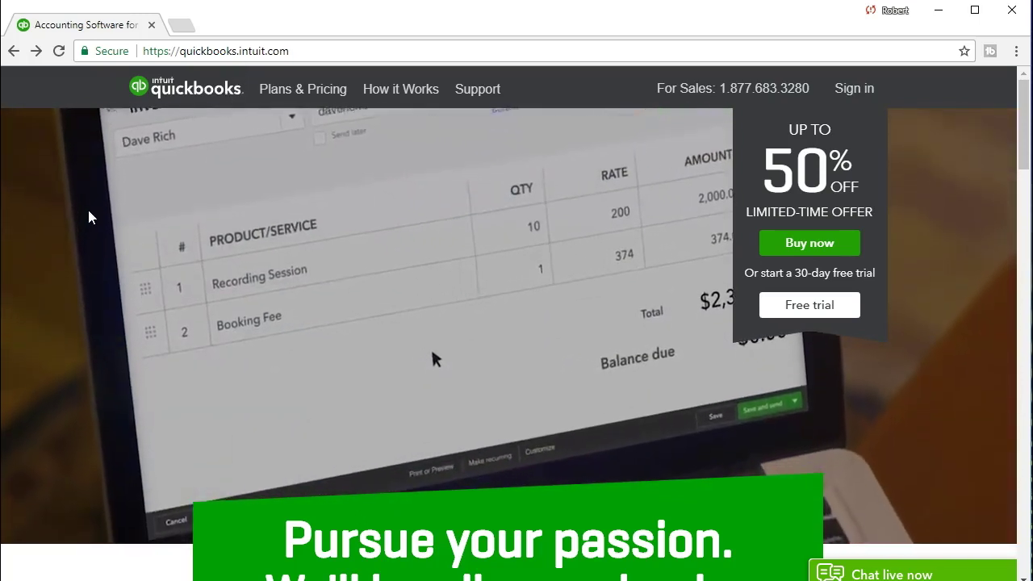
Scroll down the quickbooks.intuit.com homepage to the footer's Products, Features and Resources lists
scroll(89, 216, "down", 1)
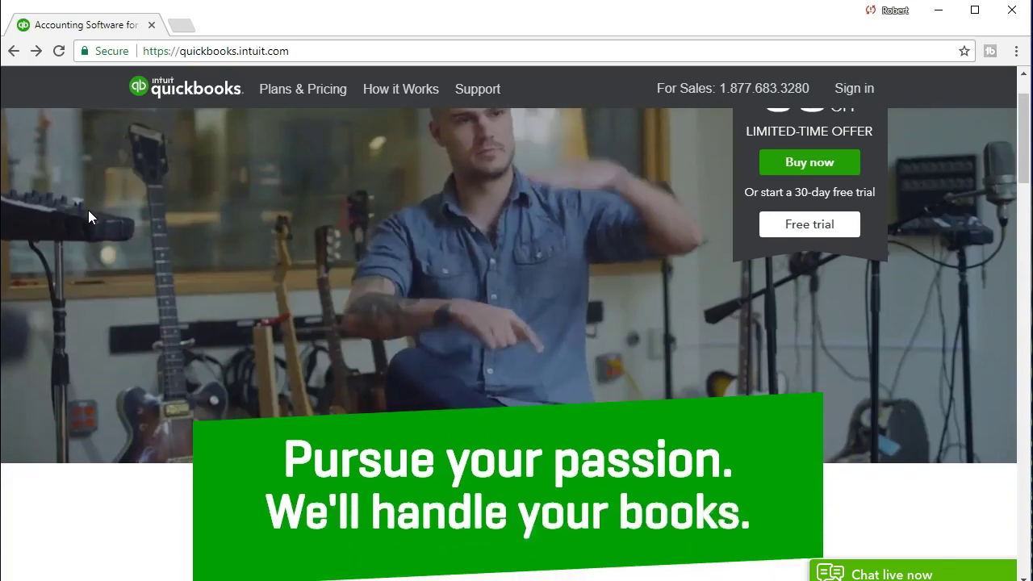
scroll(89, 216, "down", 2)
scroll(89, 216, "down", 2)
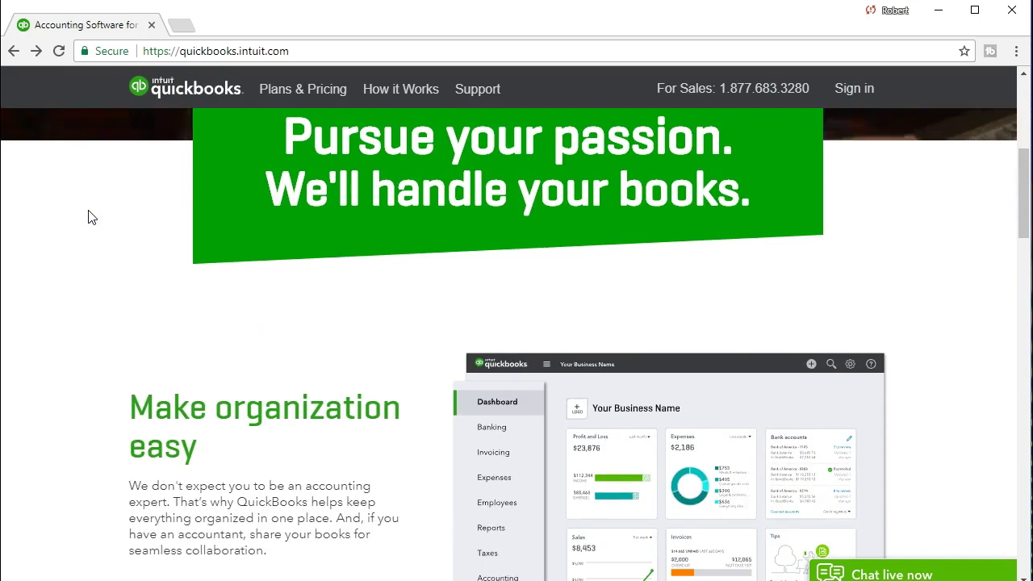
scroll(88, 216, "down", 3)
scroll(89, 216, "down", 1)
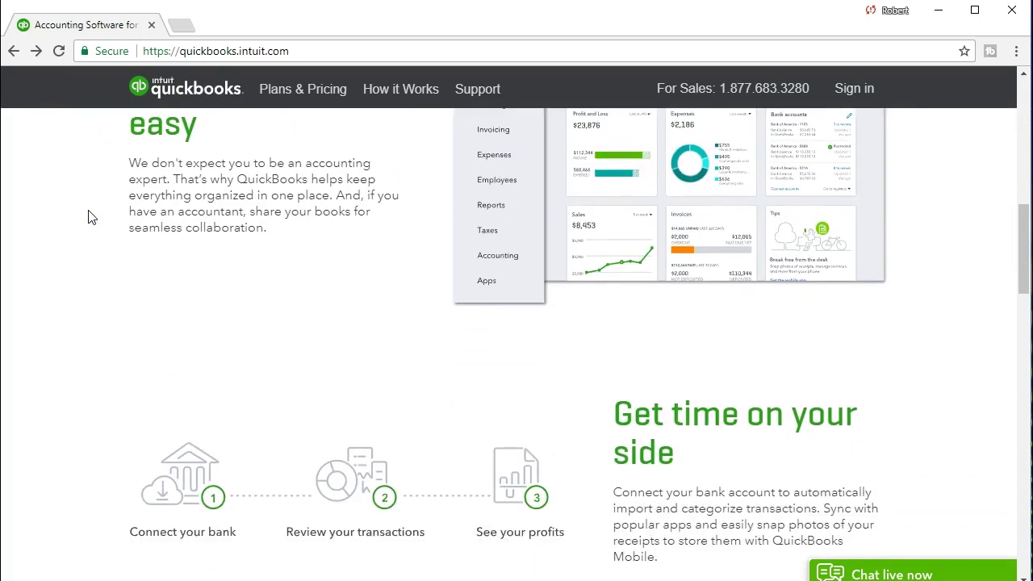
scroll(89, 216, "up", 1)
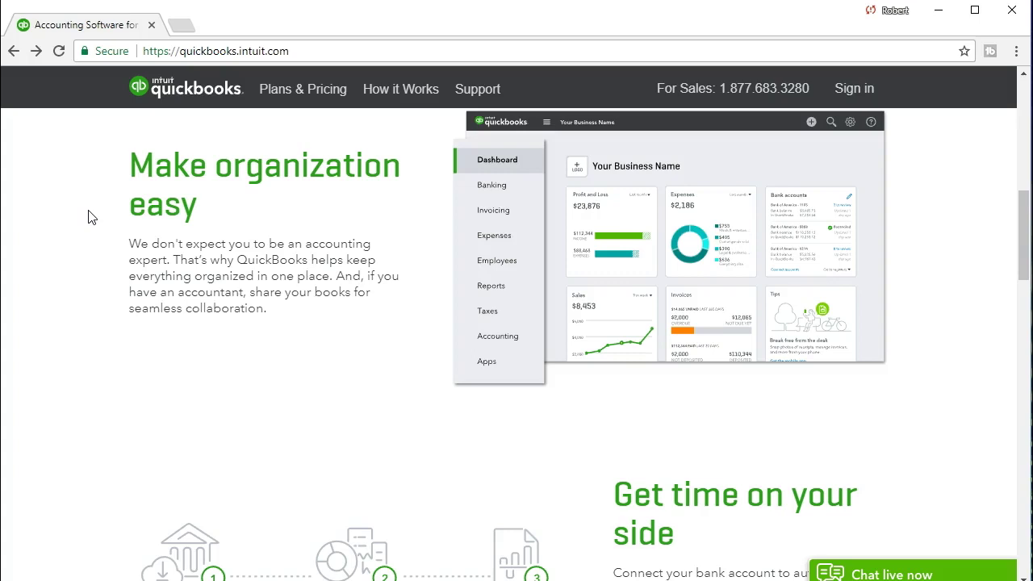
scroll(92, 218, "down", 1)
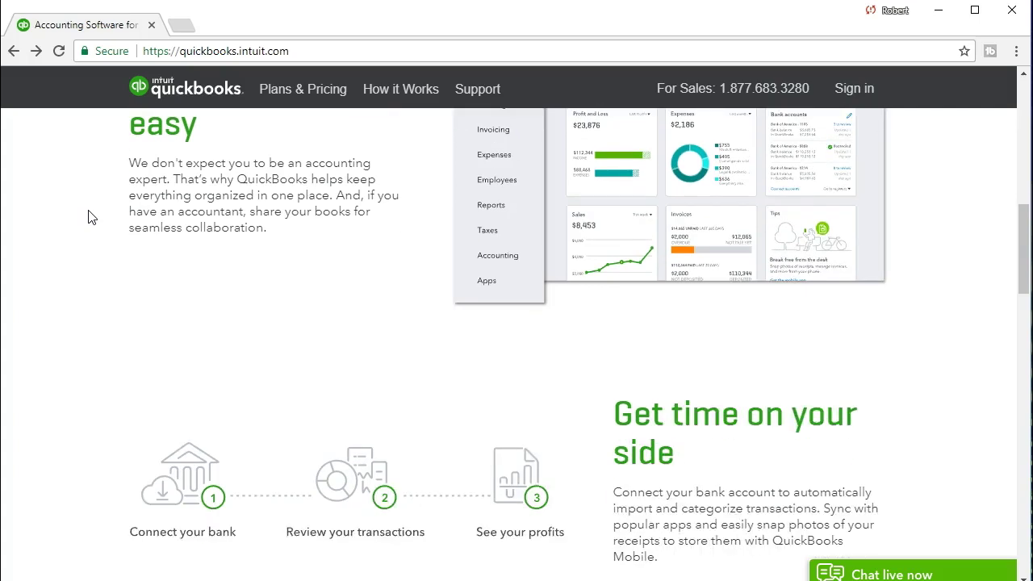
scroll(92, 218, "down", 5)
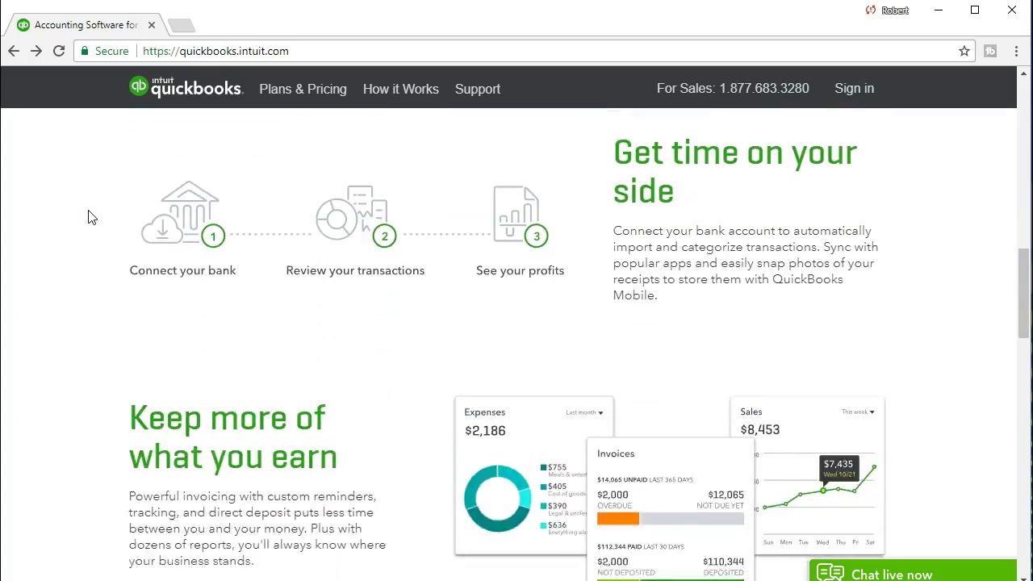
scroll(92, 218, "down", 7)
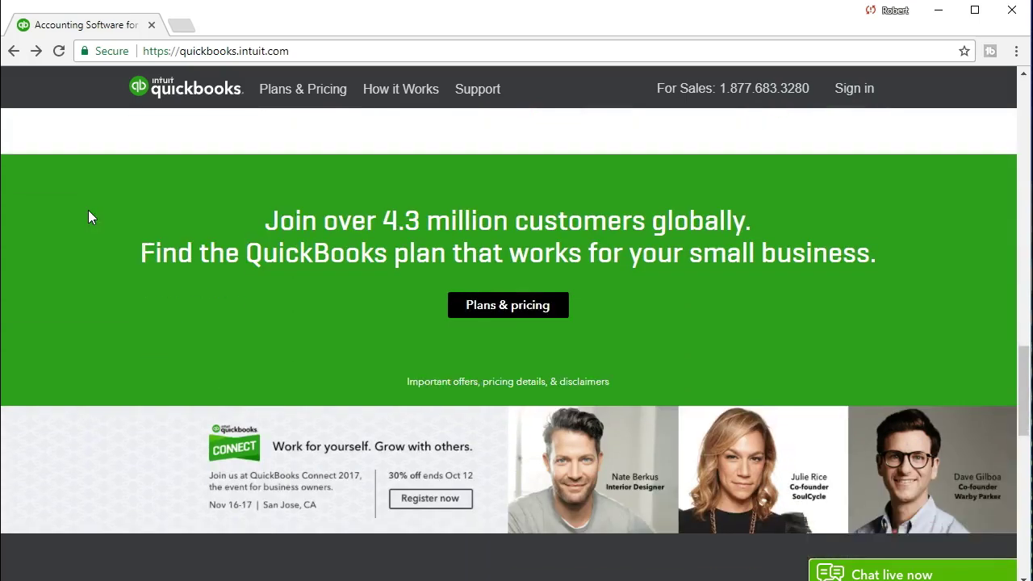
scroll(88, 214, "down", 3)
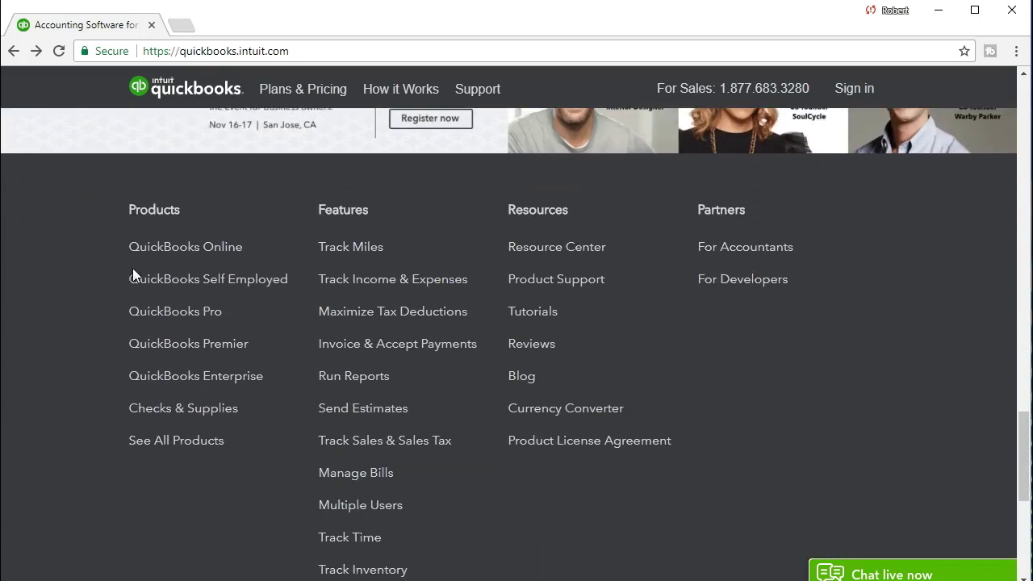
left_click(155, 318)
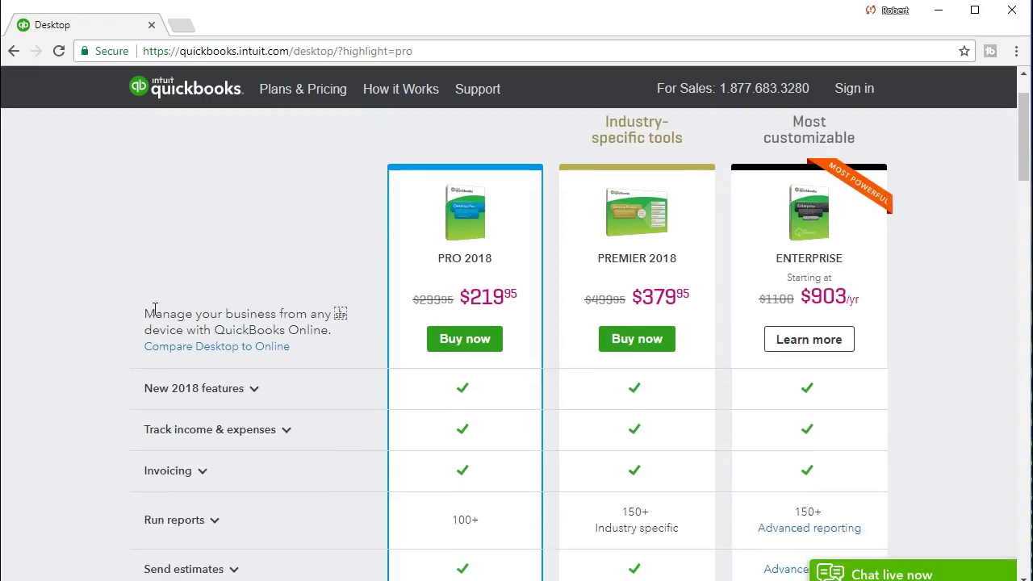
scroll(223, 306, "down", 3)
scroll(250, 299, "up", 3)
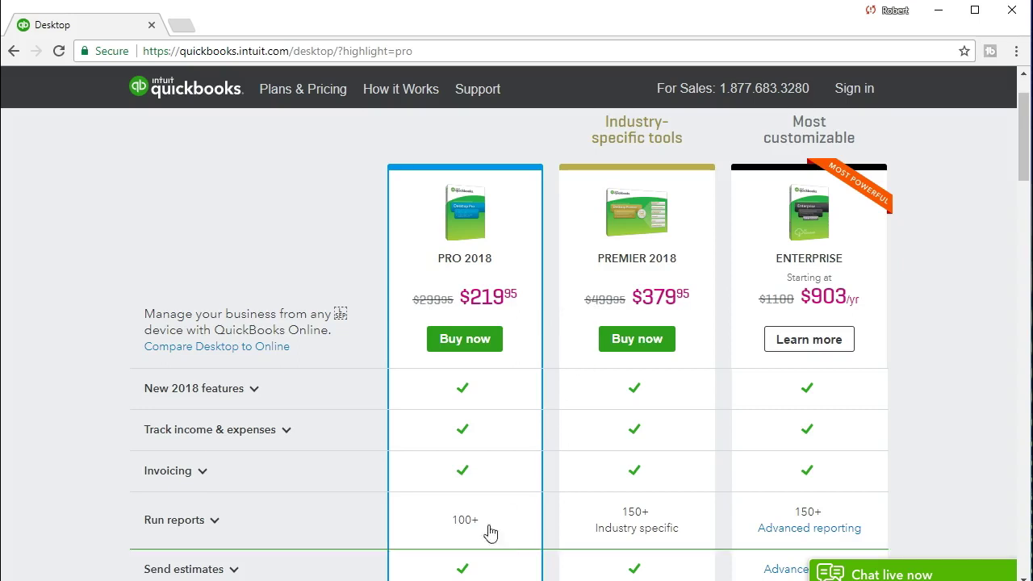
scroll(330, 442, "up", 1)
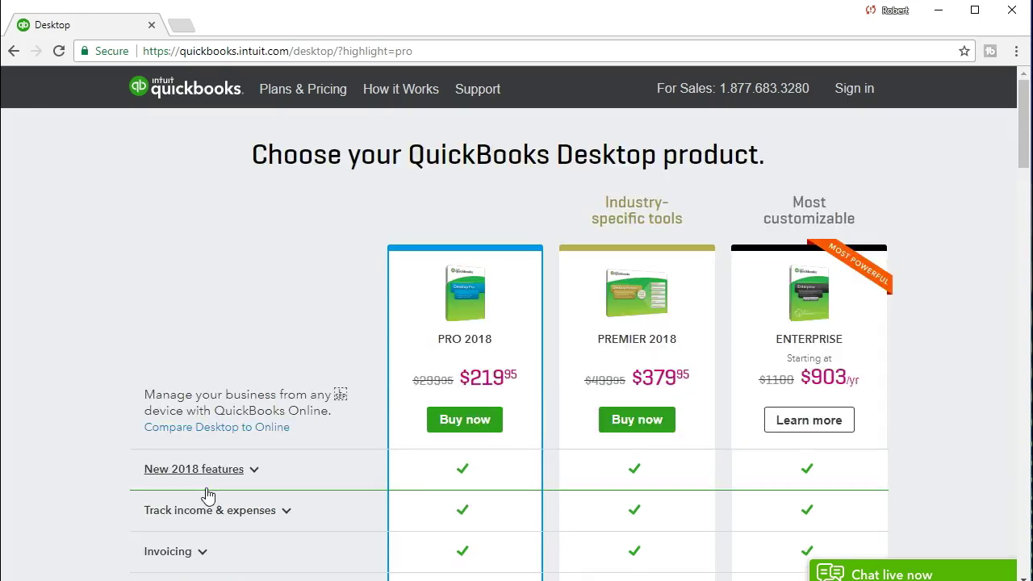
scroll(330, 442, "down", 4)
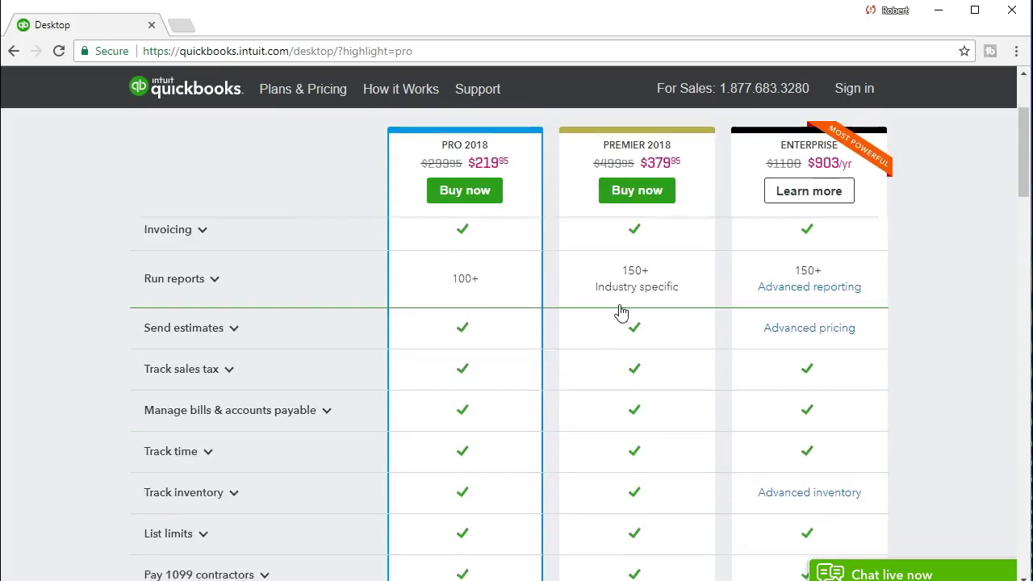
scroll(554, 368, "down", 2)
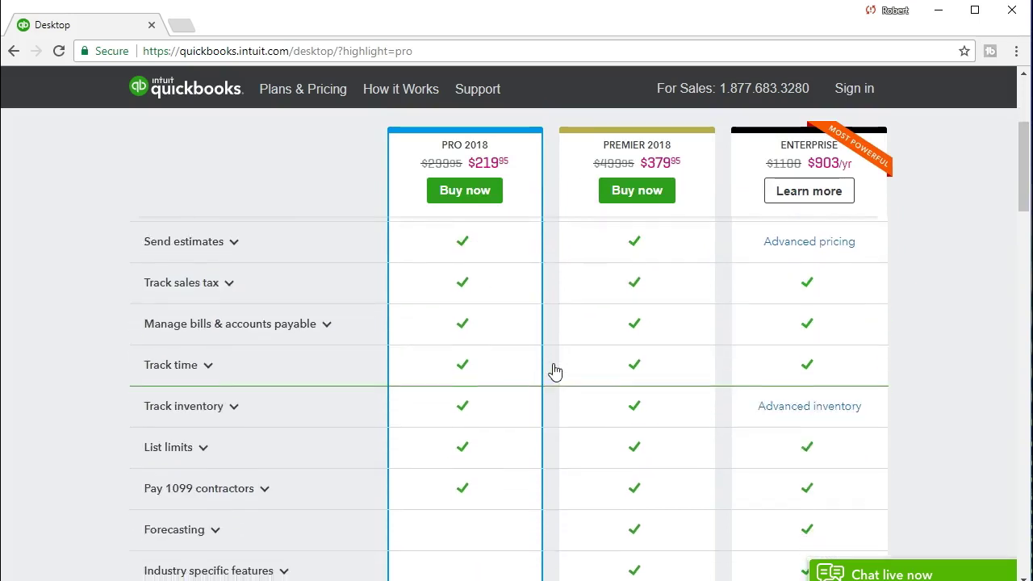
scroll(553, 371, "down", 4)
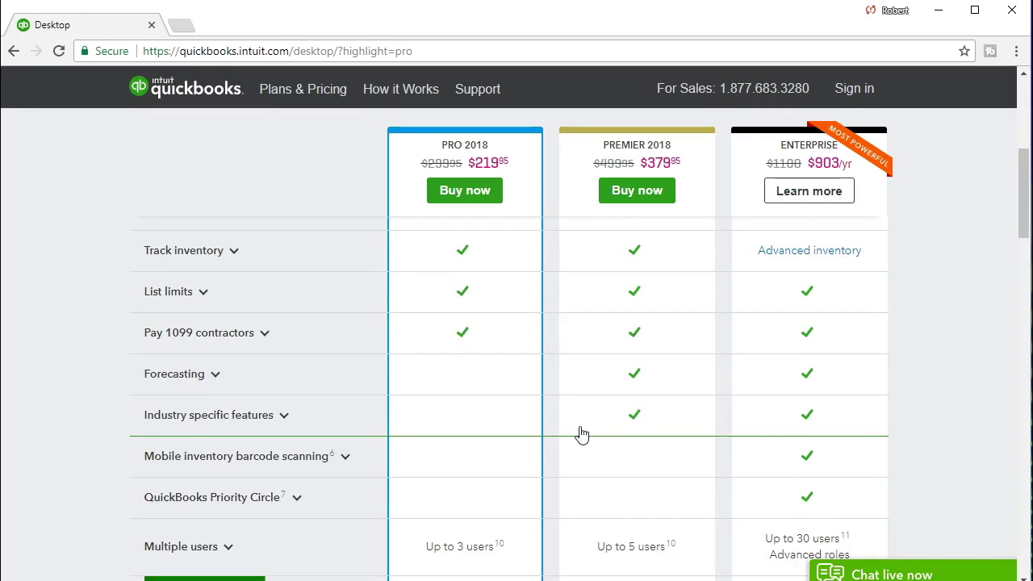
scroll(582, 434, "down", 4)
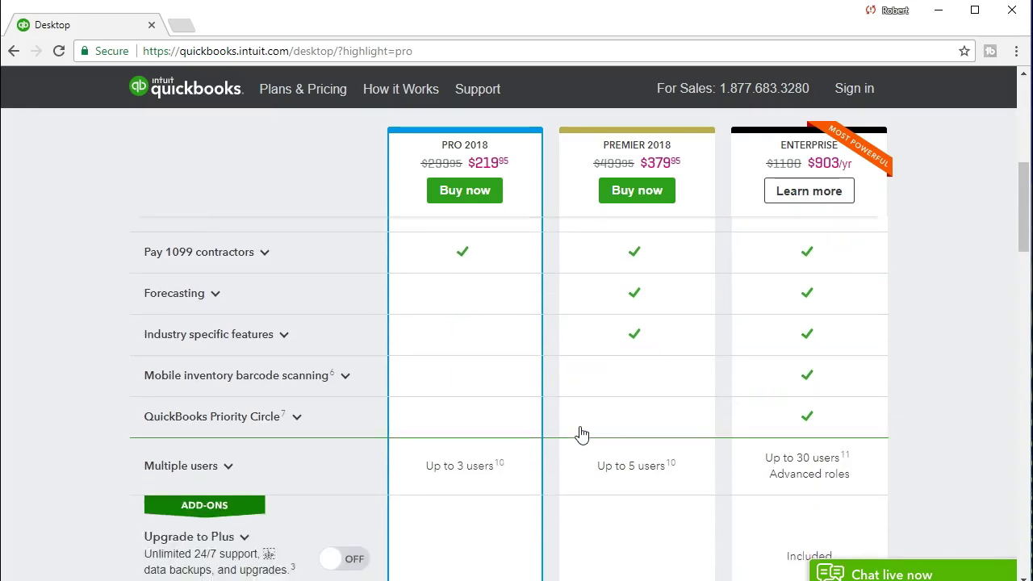
scroll(582, 435, "down", 3)
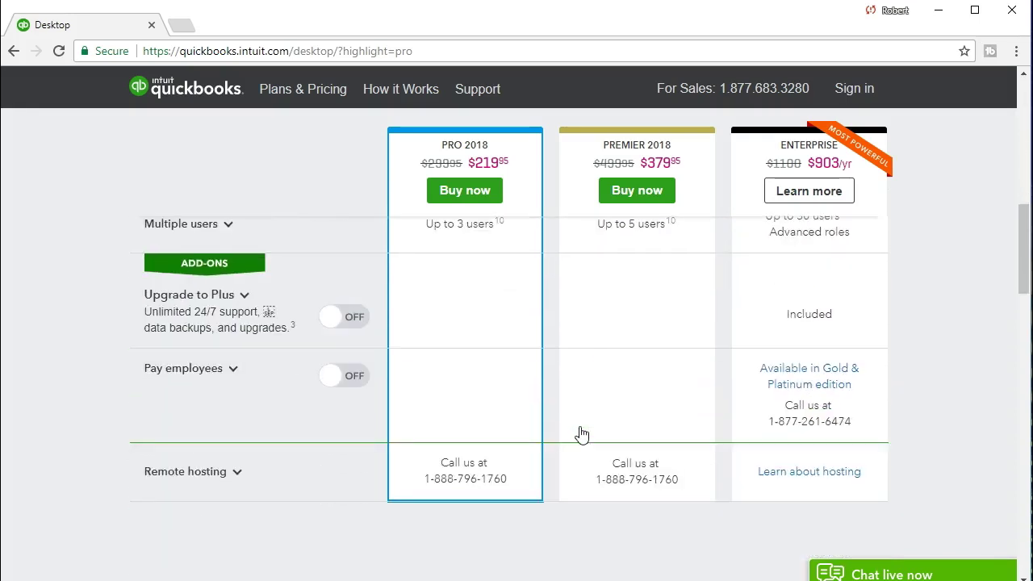
scroll(582, 435, "up", 6)
scroll(582, 435, "up", 5)
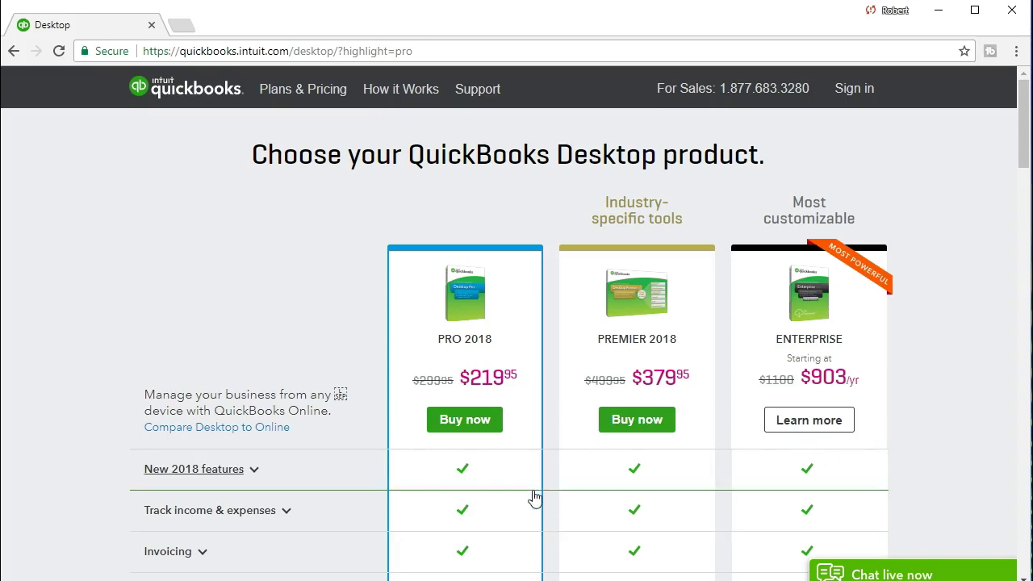
Add QuickBooks Pro 2018 to the cart as a $219.95 download, declining the payroll plan
left_click(470, 428)
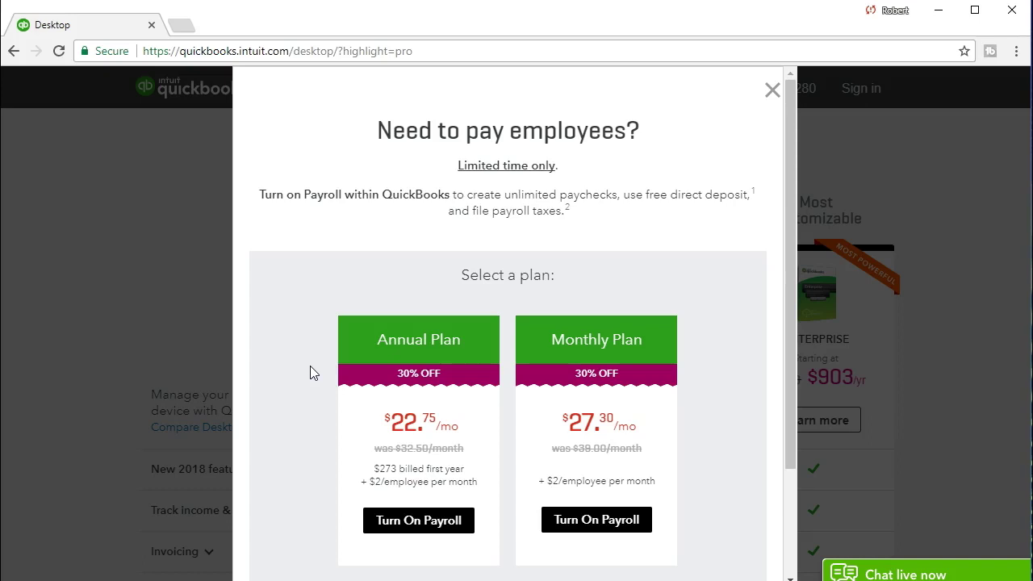
scroll(310, 366, "down", 2)
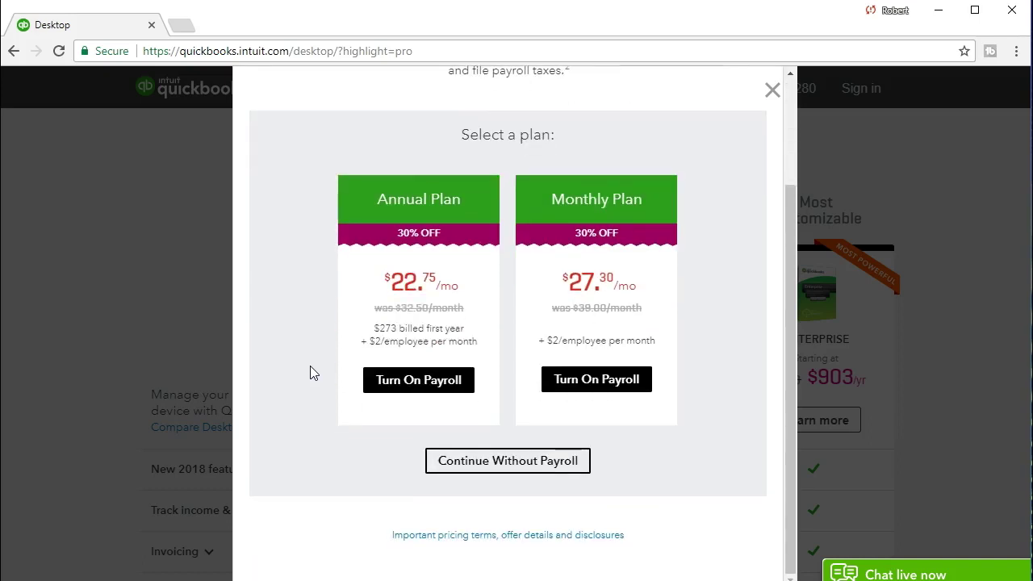
left_click(471, 468)
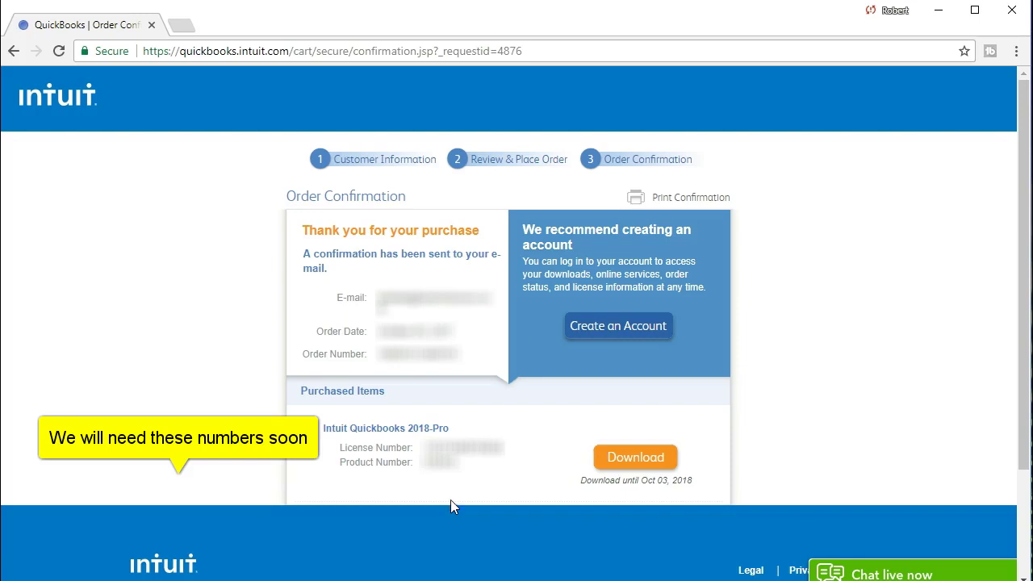
Download the purchased QuickBooks 2018-Pro installer and run the setup .exe from Chrome
left_click(616, 468)
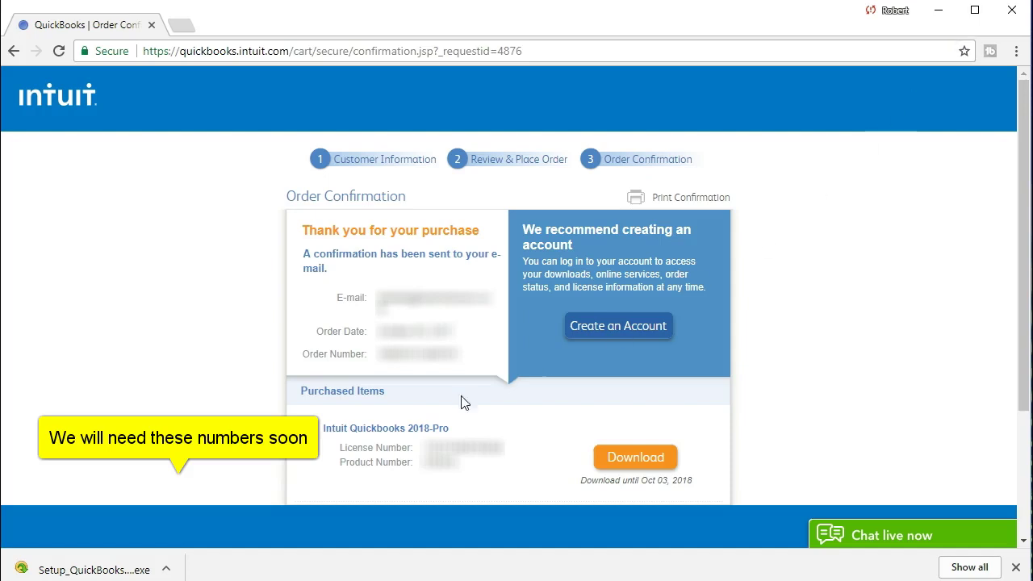
left_click(89, 569)
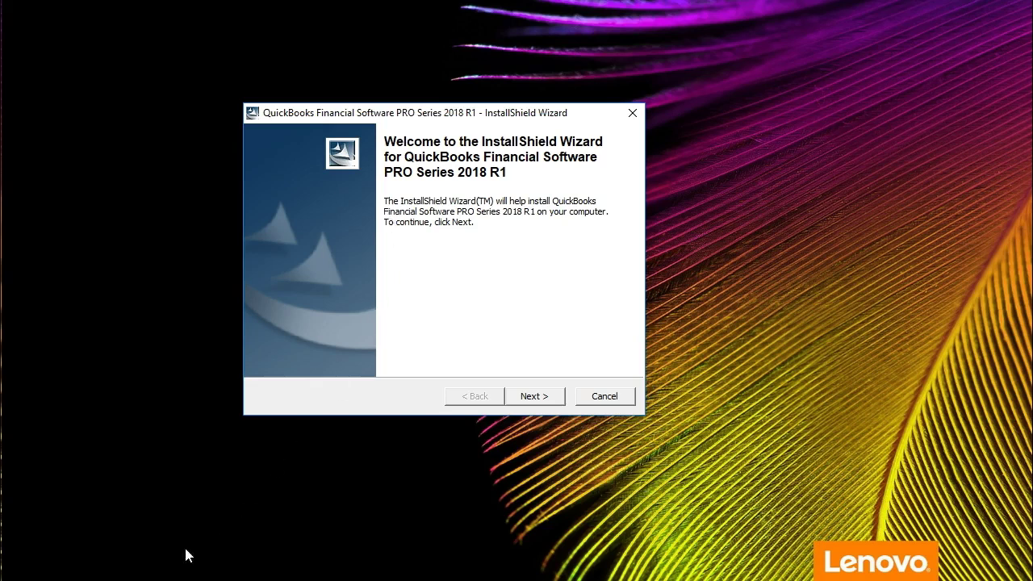
Advance past the InstallShield welcome page so the QuickBooks files begin extracting
left_click(153, 402)
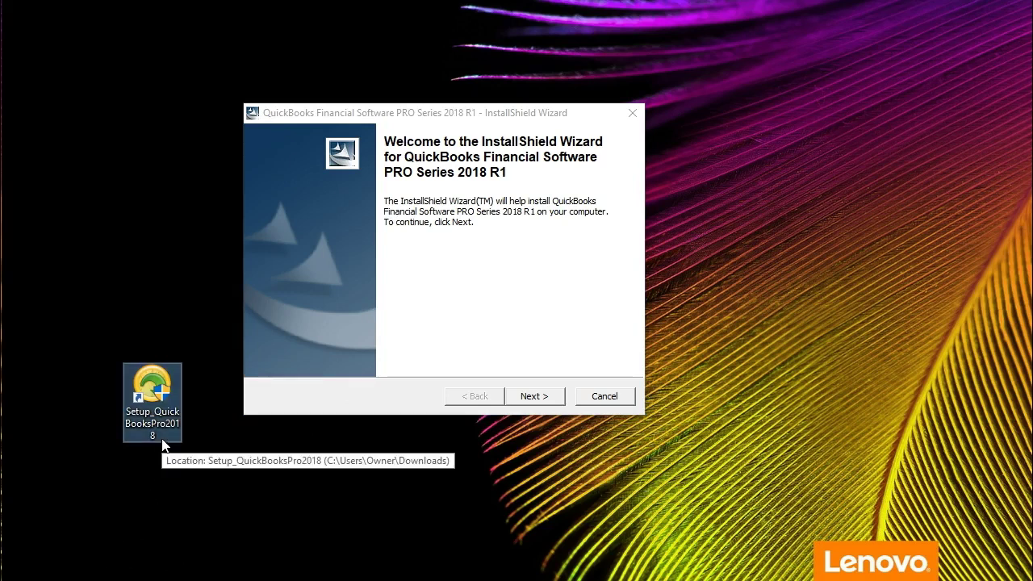
left_click_drag(157, 404, 138, 398)
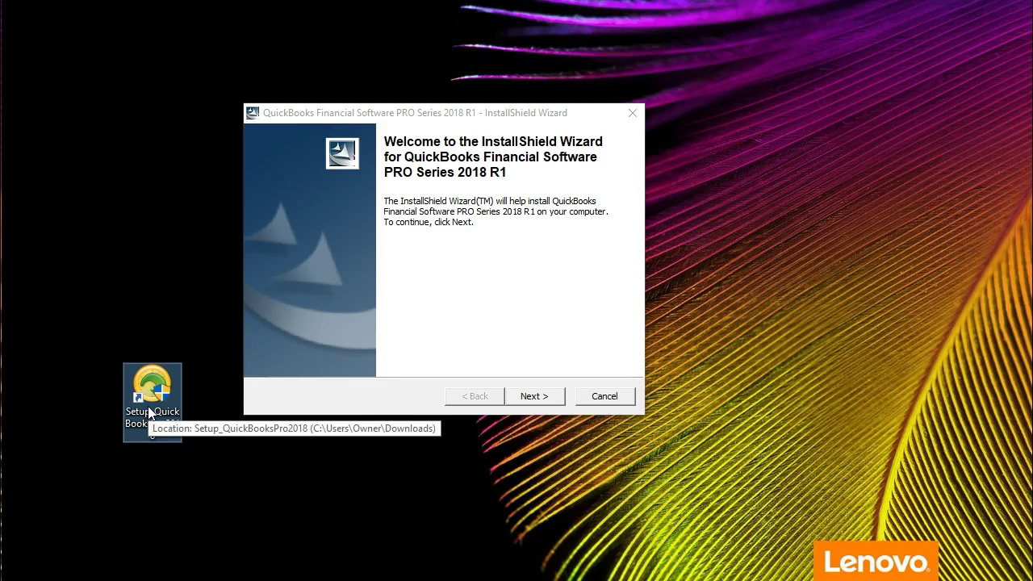
left_click(534, 396)
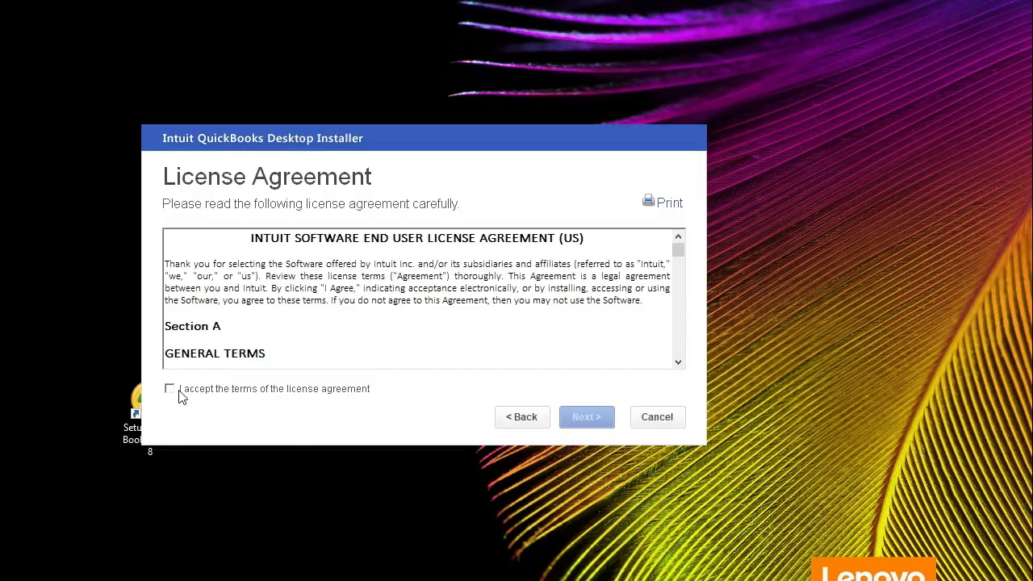
Scroll the License Agreement to its end and accept the license terms
scroll(247, 312, "down", 8)
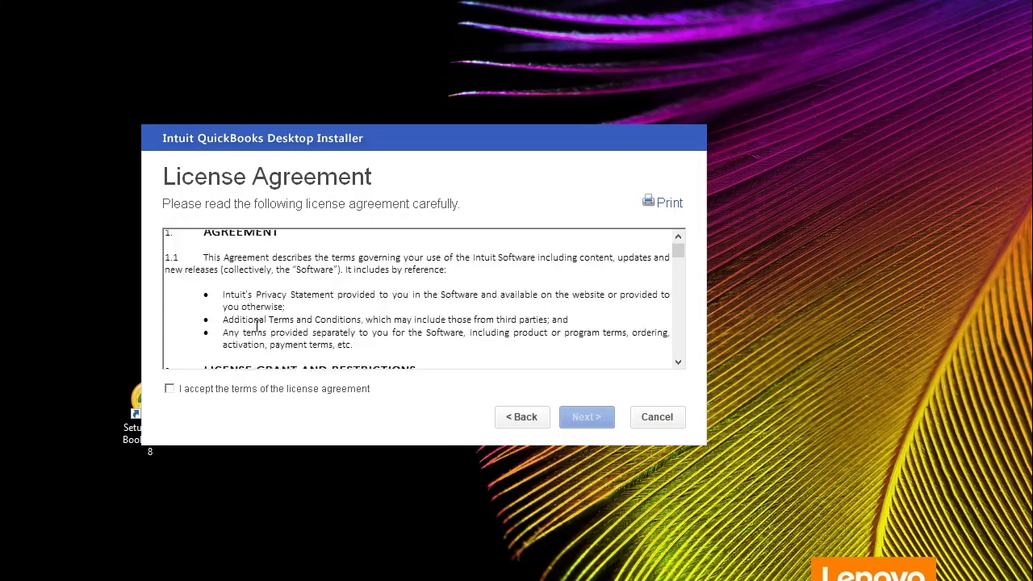
left_click_drag(682, 253, 683, 358)
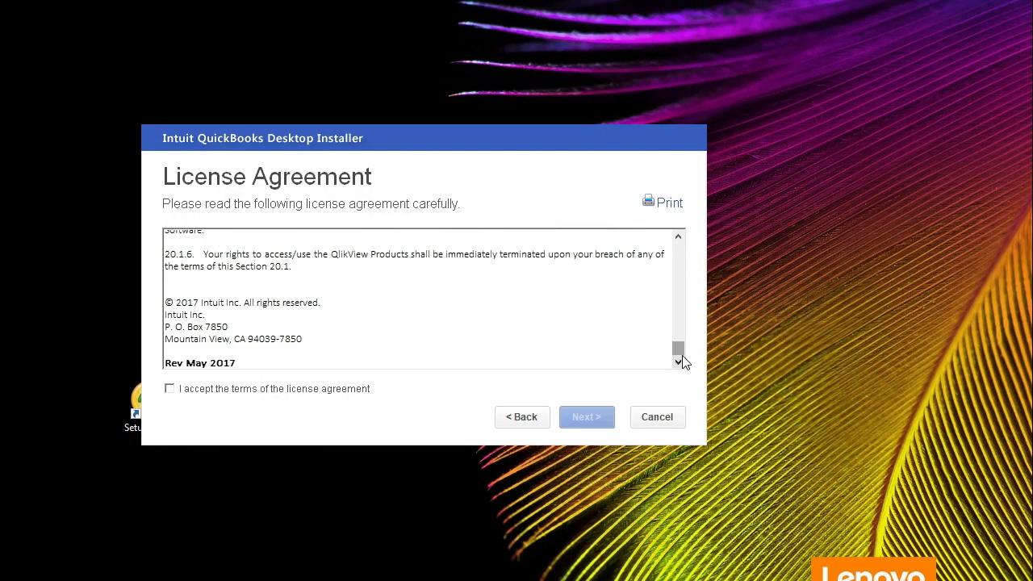
left_click(179, 391)
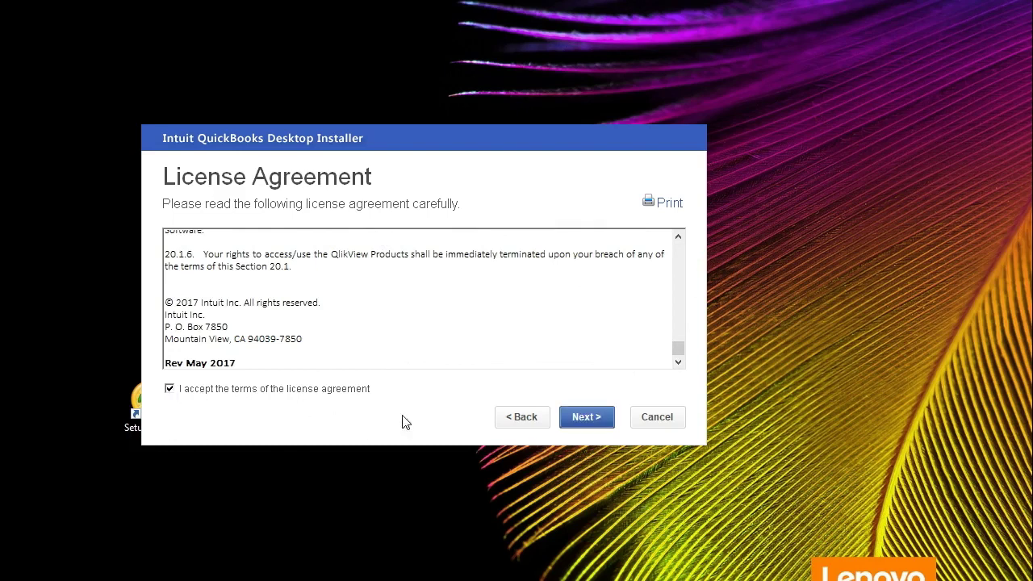
Continue past the License Agreement to the installation type page, keeping Express (recommended)
left_click(591, 417)
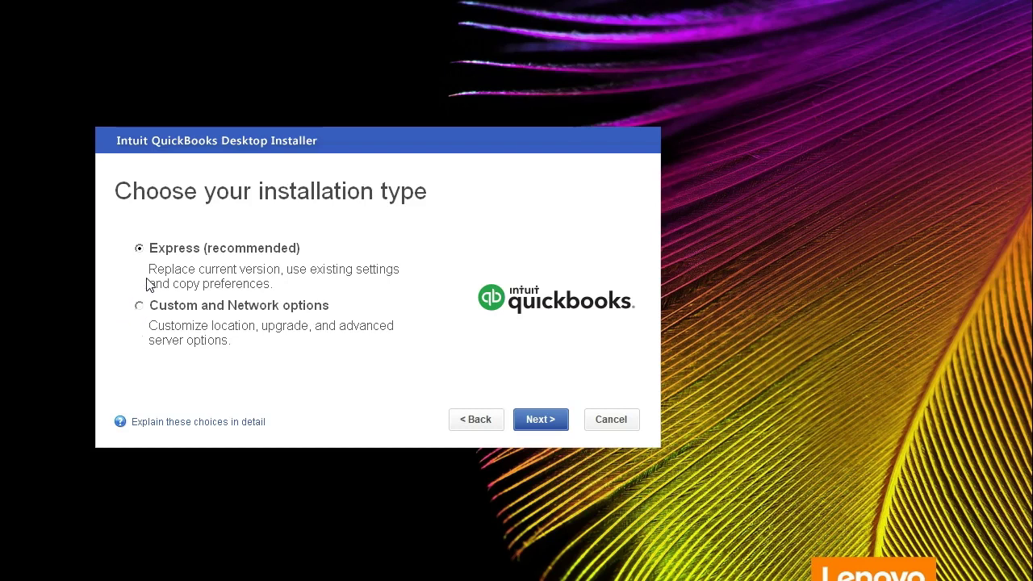
Begin the Express installation of QuickBooks Desktop Pro 2018
left_click(535, 414)
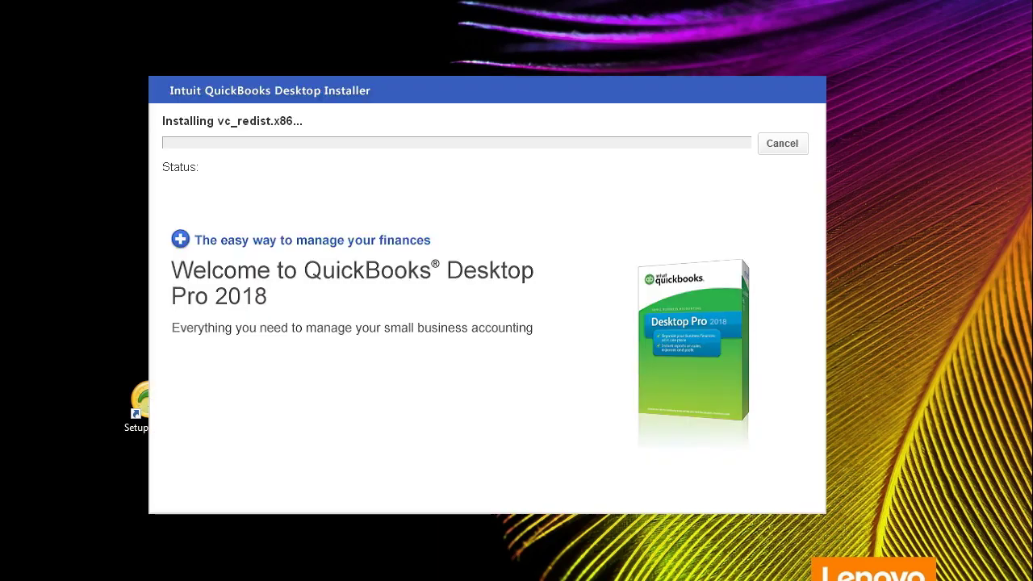